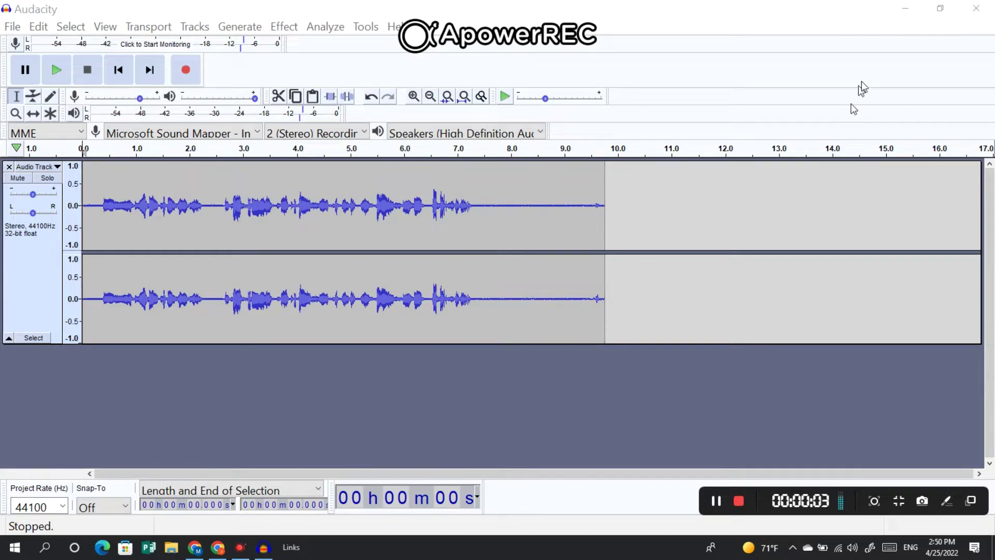
Step: Play the recording from the start to hear where the speech ends
{"action": "left_click", "coordinate": [906, 8]}
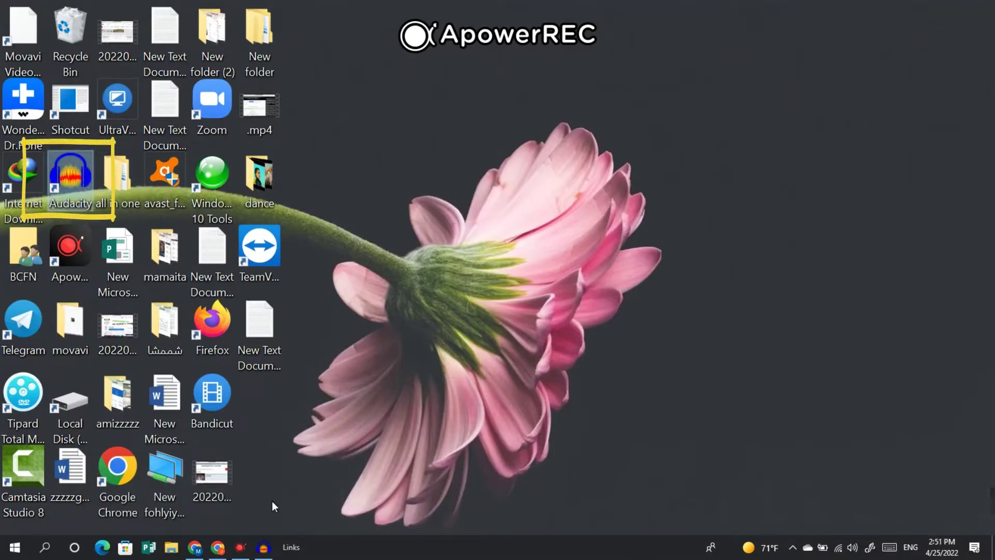
{"action": "left_click", "coordinate": [269, 552]}
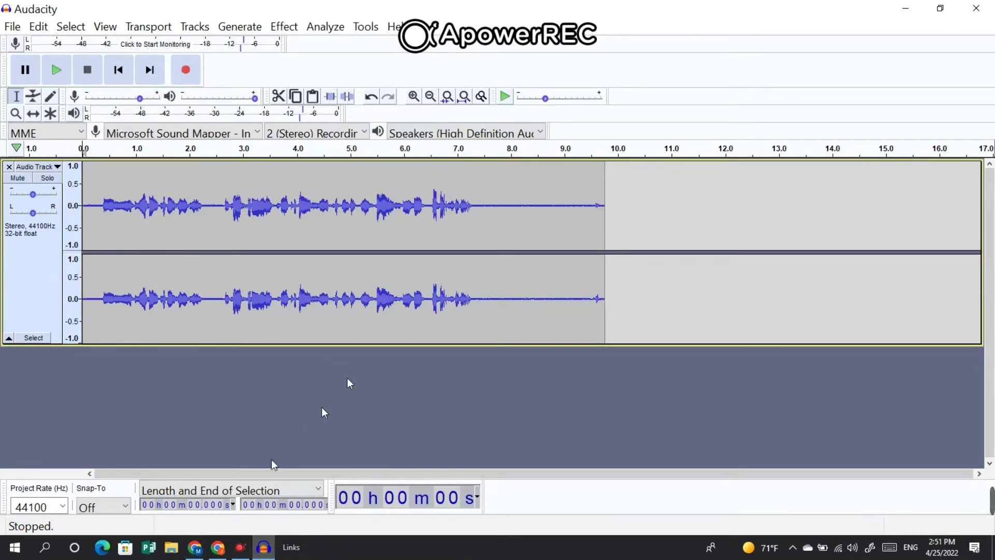
{"action": "mouse_move", "coordinate": [240, 547]}
{"action": "left_click", "coordinate": [65, 76]}
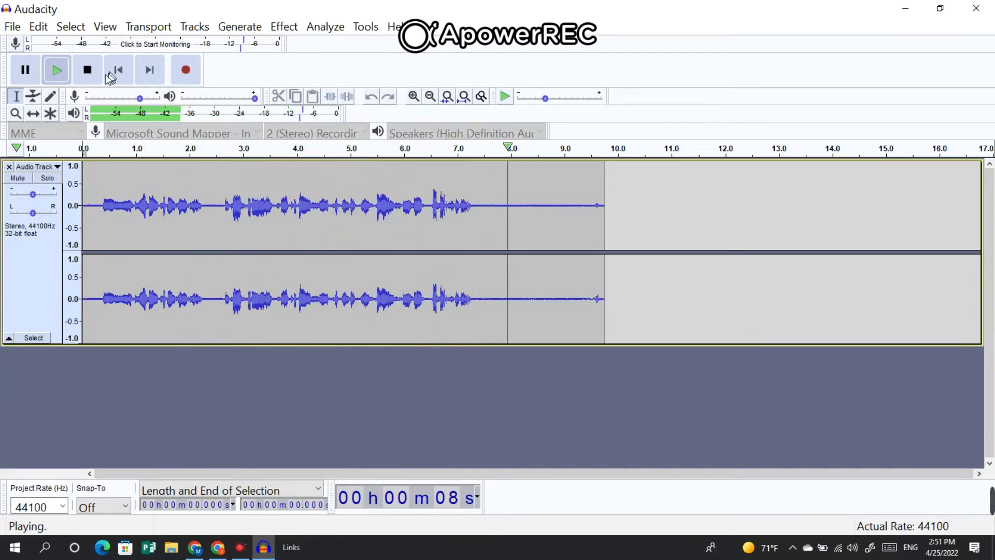
{"action": "left_click", "coordinate": [82, 79]}
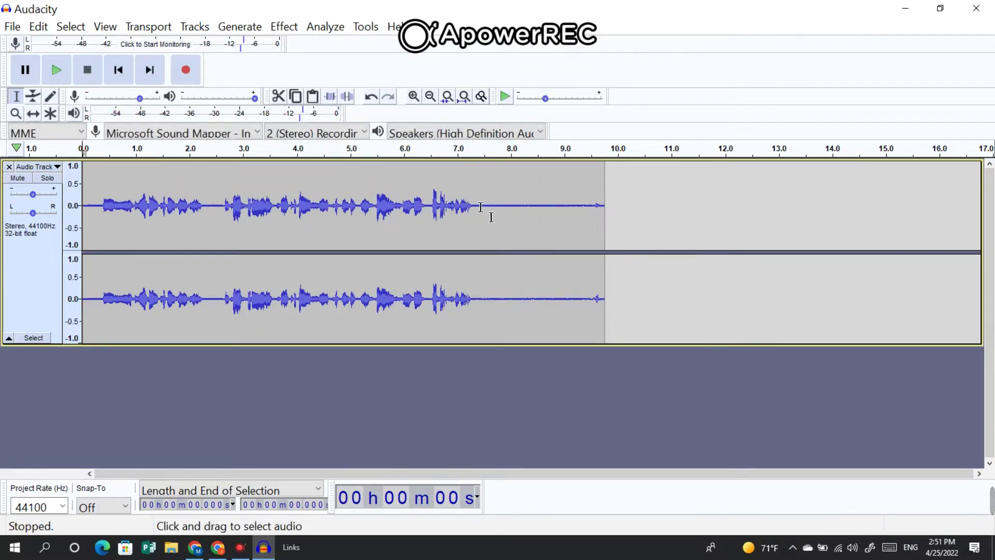
Step: Cut the silent tail from about 7.47 s to the end of the audio
{"action": "left_click_drag", "start_coordinate": [481, 207], "coordinate": [626, 207]}
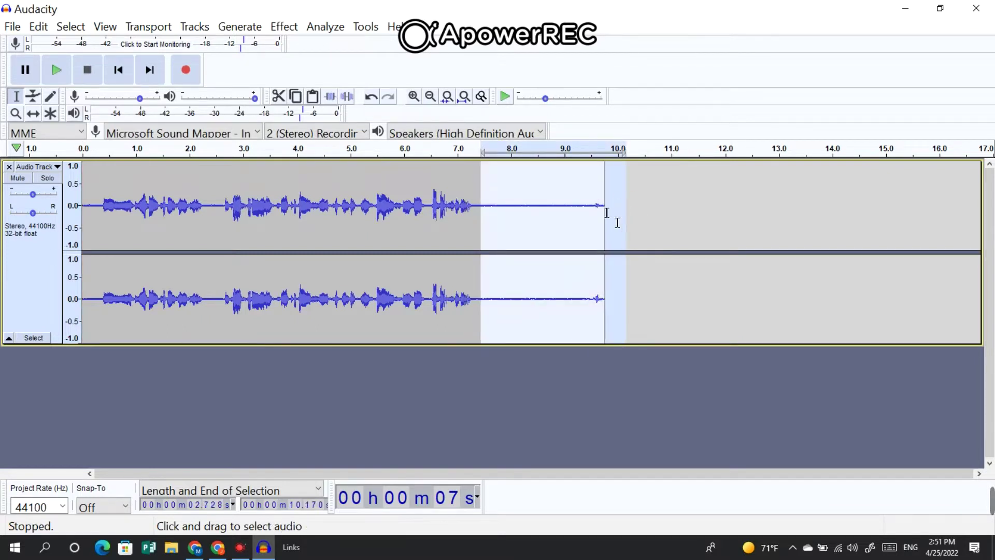
{"action": "left_click", "coordinate": [529, 221]}
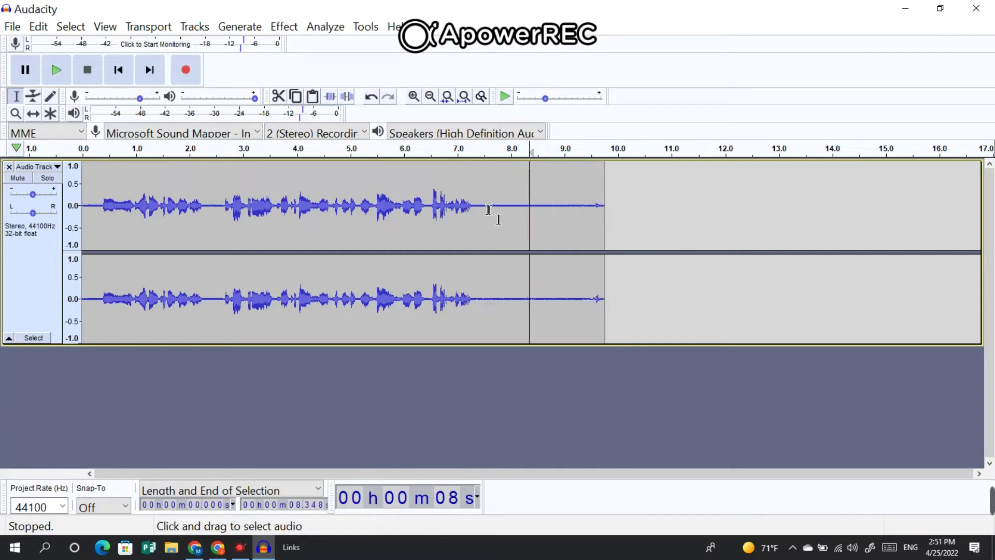
{"action": "left_click_drag", "start_coordinate": [480, 206], "coordinate": [606, 210]}
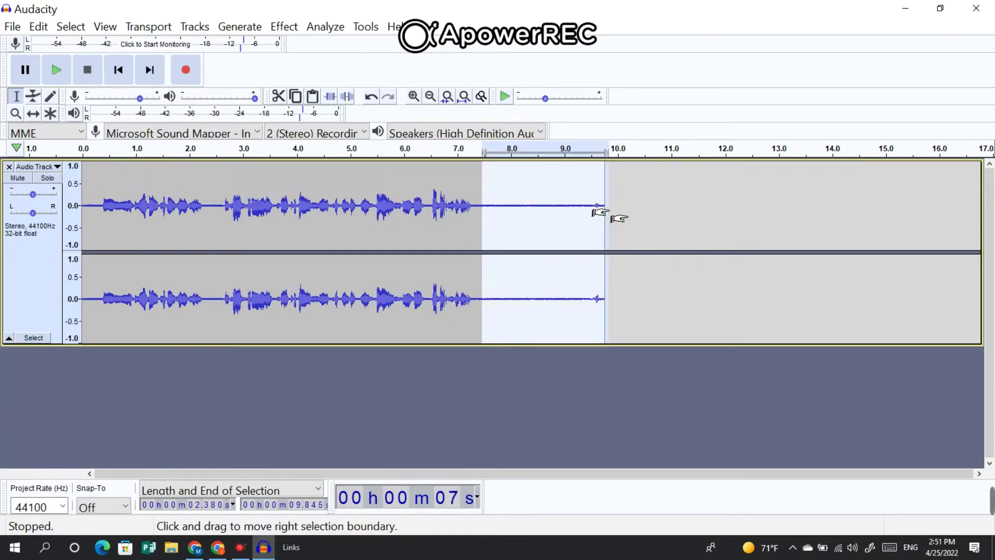
{"action": "key", "text": "Delete"}
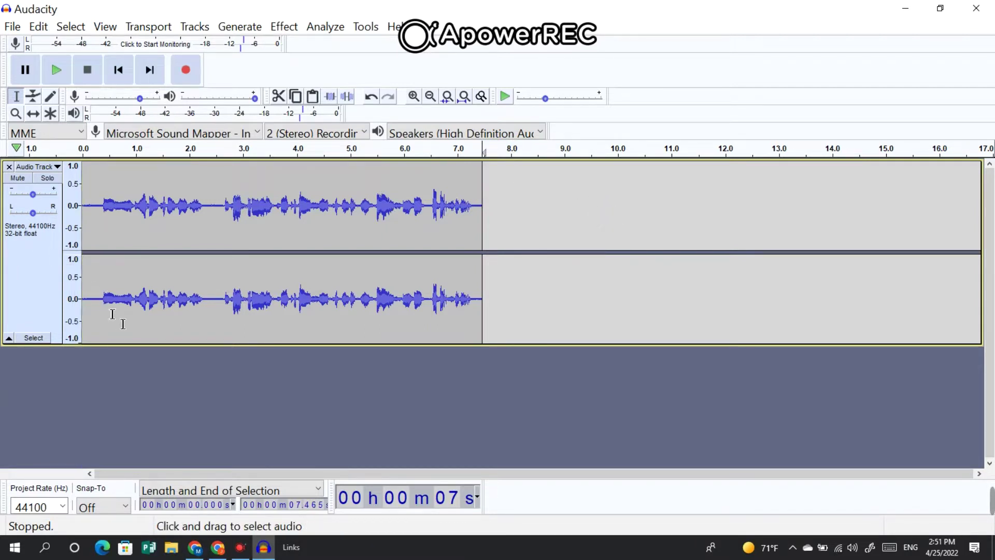
{"action": "key", "text": "space"}
Step: Zoom in and delete the first 0.37 s of silent lead-in
{"action": "key", "text": "ctrl+1"}
{"action": "key", "text": "ctrl+1"}
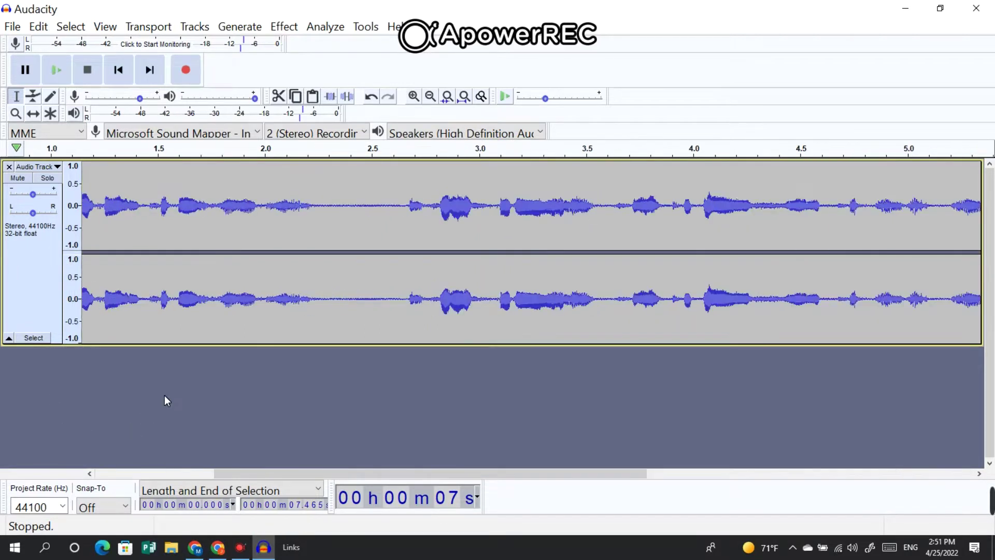
{"action": "left_click", "coordinate": [164, 396]}
{"action": "left_click_drag", "start_coordinate": [264, 474], "coordinate": [76, 217]}
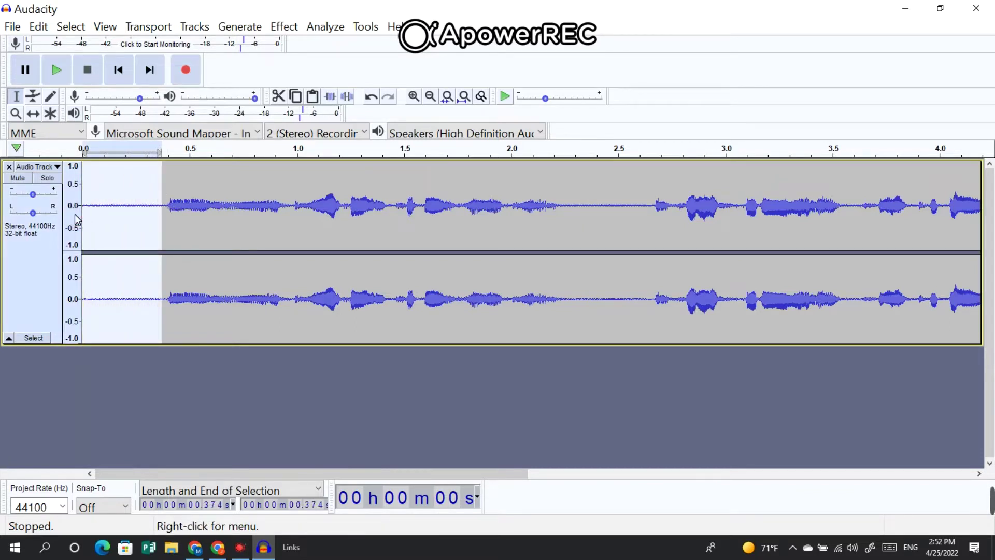
{"action": "key", "text": "Delete"}
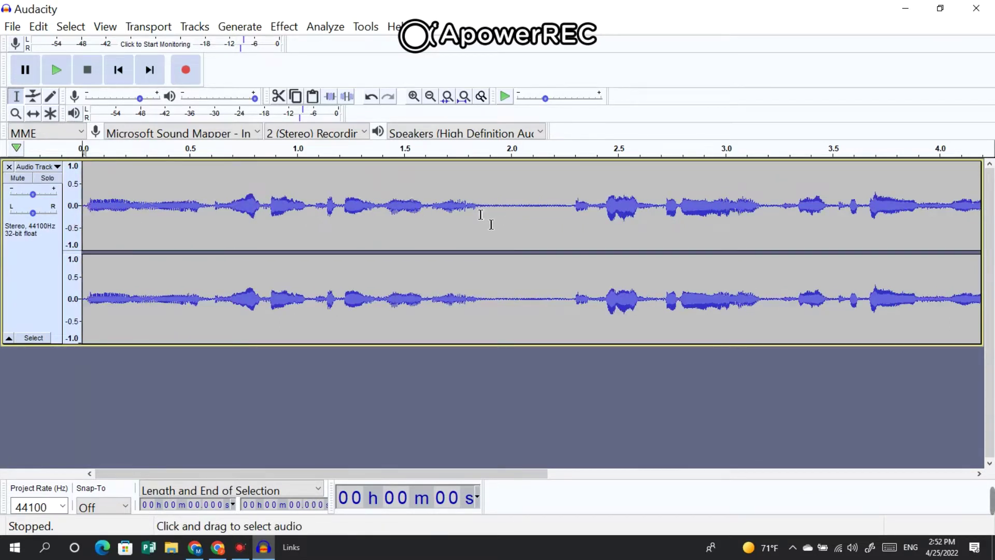
Step: Delete the pause from 1.89 to 2.28 s and play the trimmed recording from the start
{"action": "left_click_drag", "start_coordinate": [486, 214], "coordinate": [569, 214]}
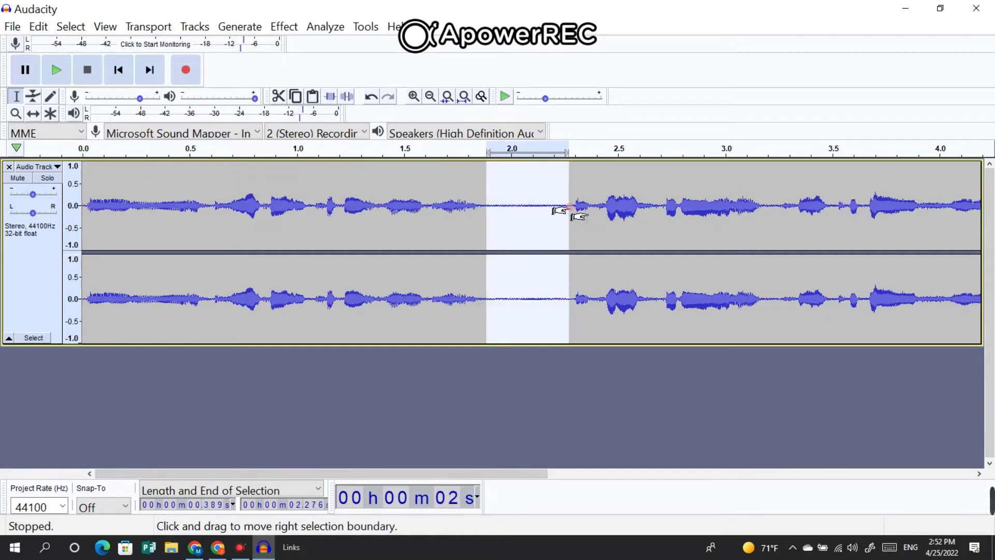
{"action": "key", "text": "Delete"}
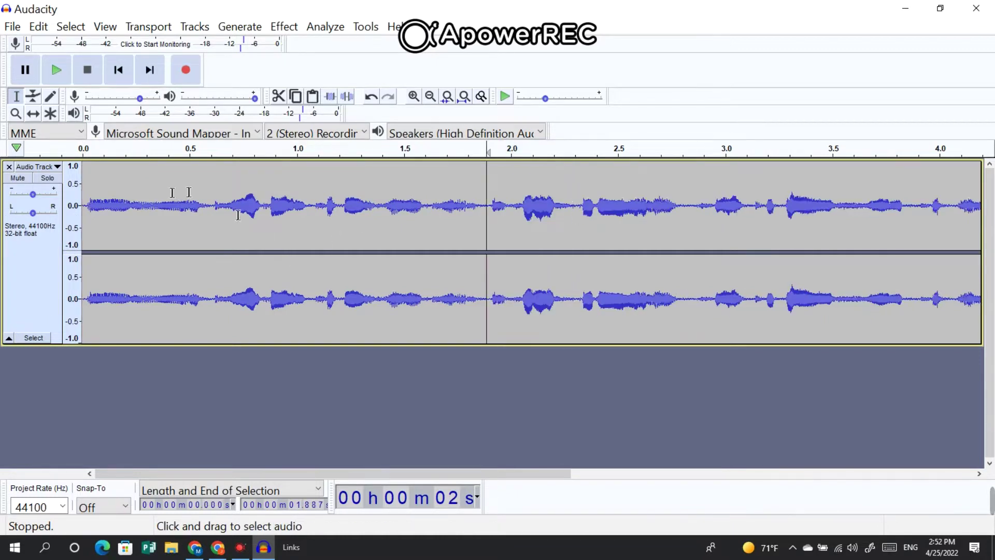
{"action": "left_click_drag", "start_coordinate": [83, 206], "coordinate": [87, 207]}
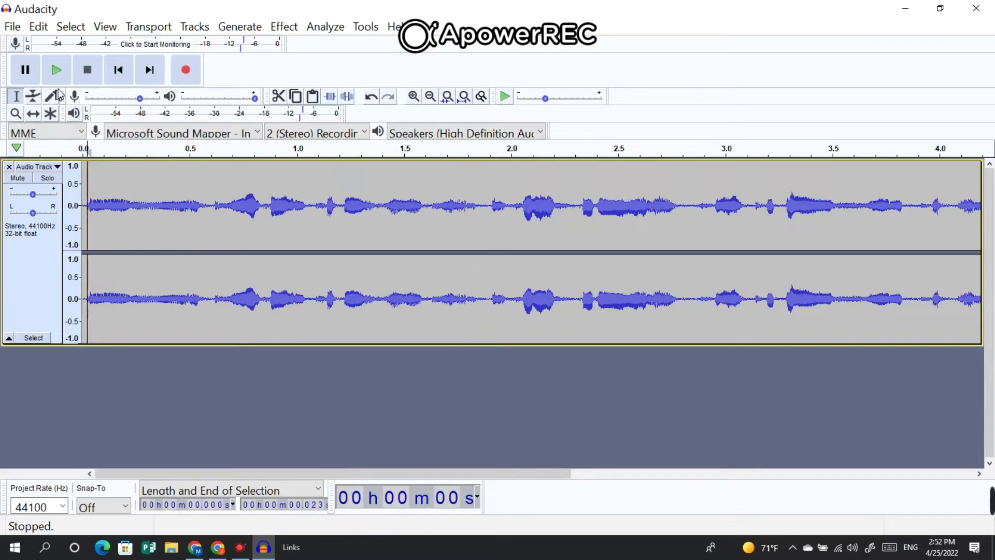
{"action": "left_click", "coordinate": [57, 70]}
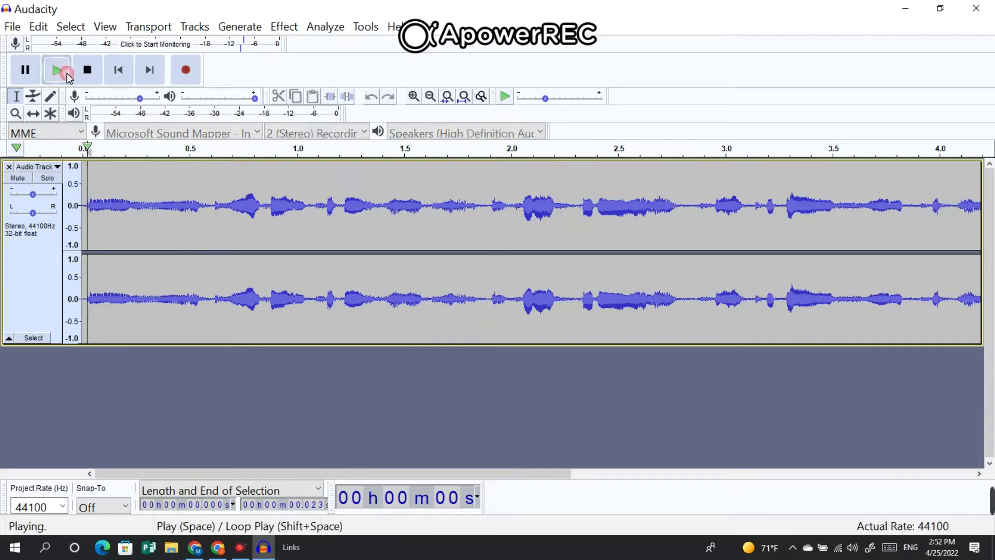
{"action": "left_click", "coordinate": [28, 73]}
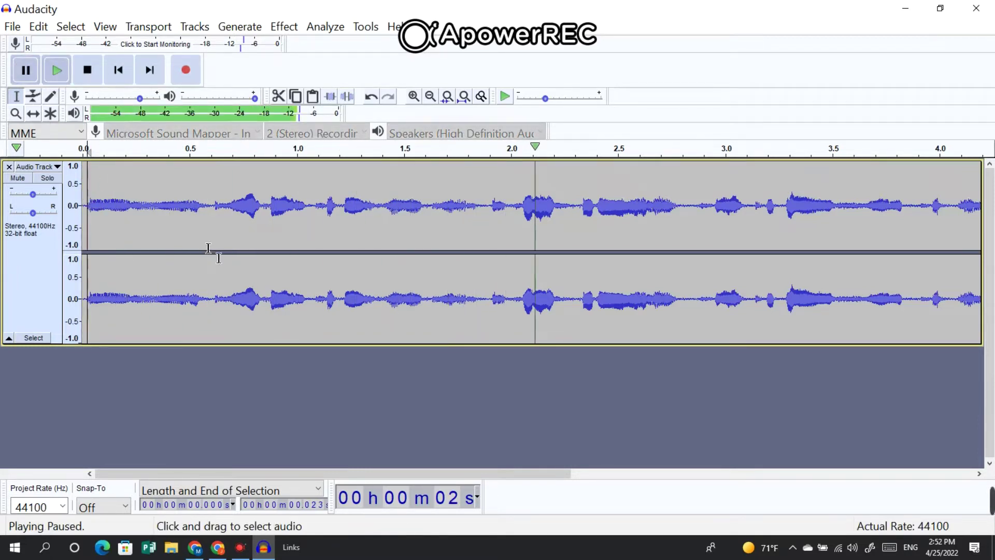
{"action": "scroll", "coordinate": [196, 253], "scroll_direction": "up", "scroll_amount": 4}
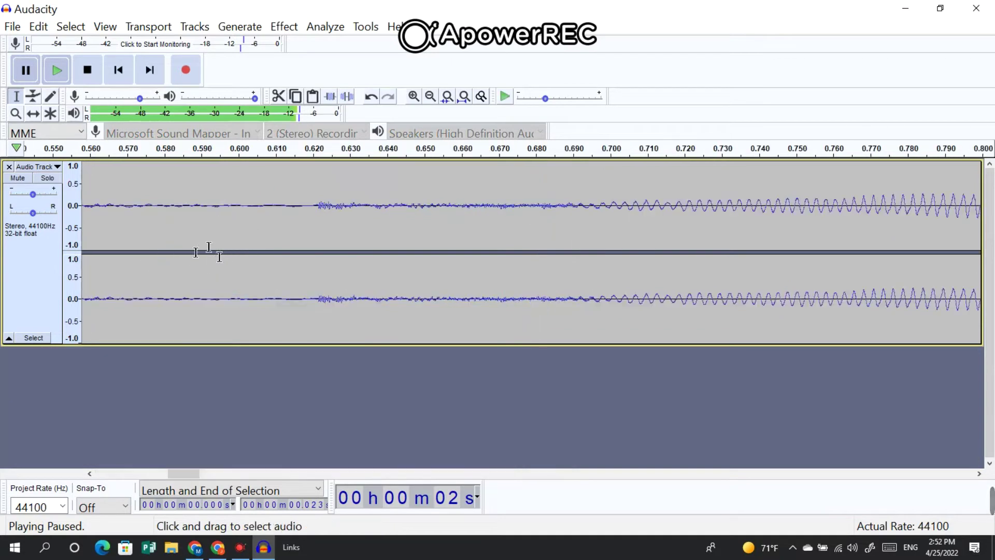
{"action": "left_click", "coordinate": [208, 248]}
{"action": "scroll", "coordinate": [208, 248], "scroll_direction": "down", "scroll_amount": 4}
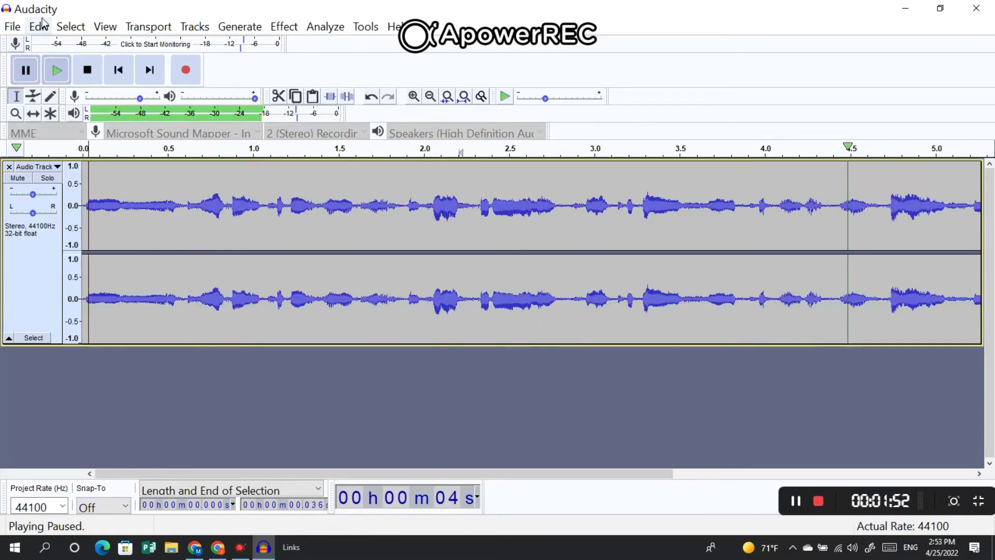
{"action": "left_click", "coordinate": [27, 71]}
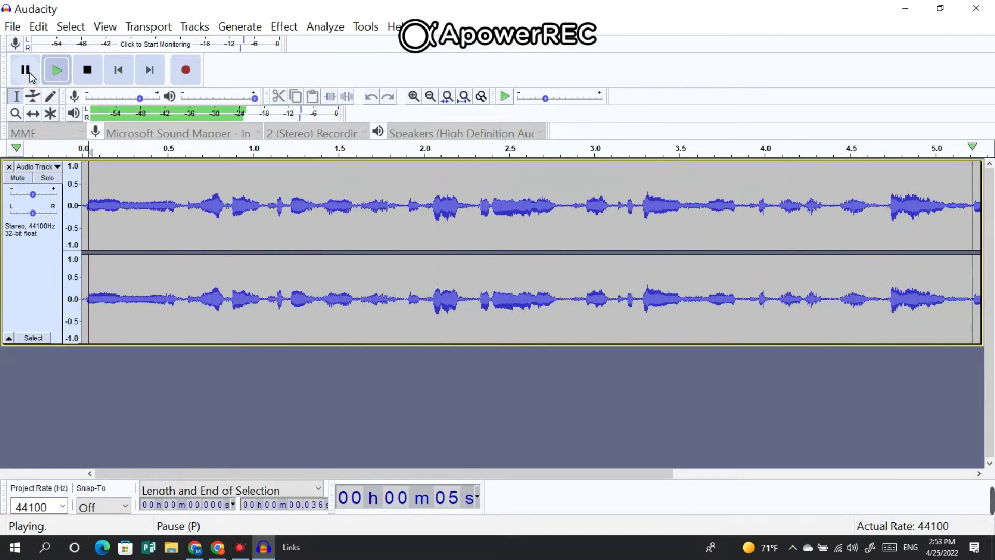
{"action": "left_click", "coordinate": [30, 74]}
{"action": "left_click", "coordinate": [118, 70]}
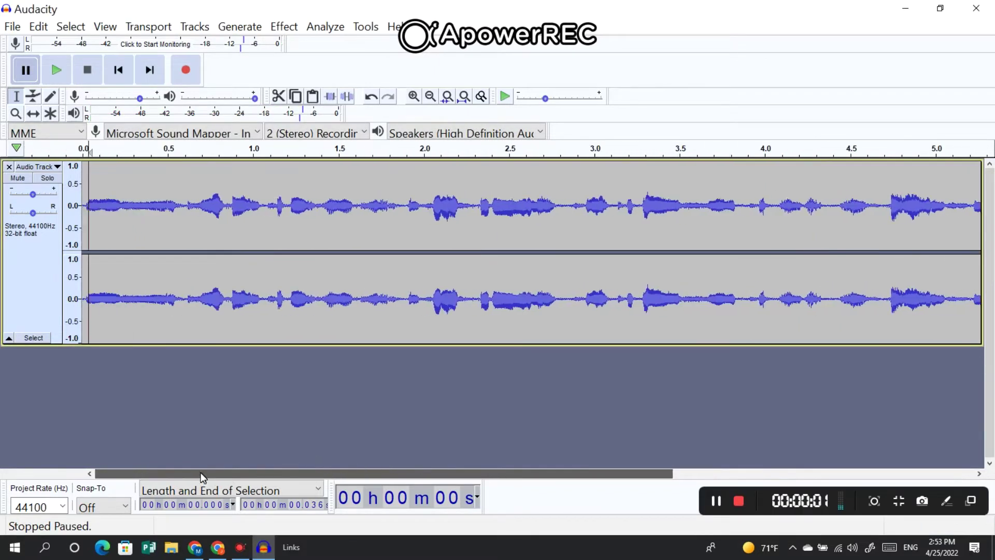
{"action": "left_click", "coordinate": [176, 284]}
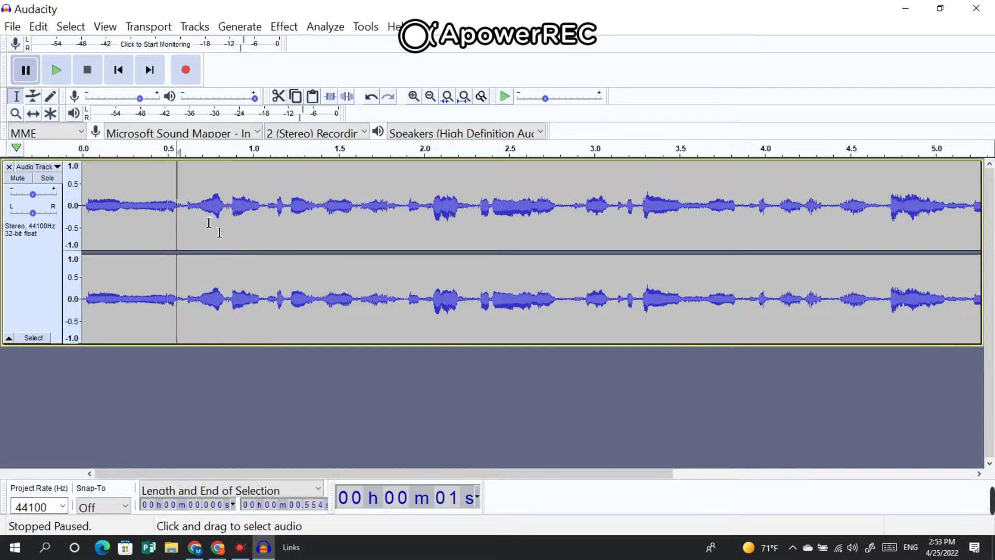
{"action": "double_click", "coordinate": [210, 291]}
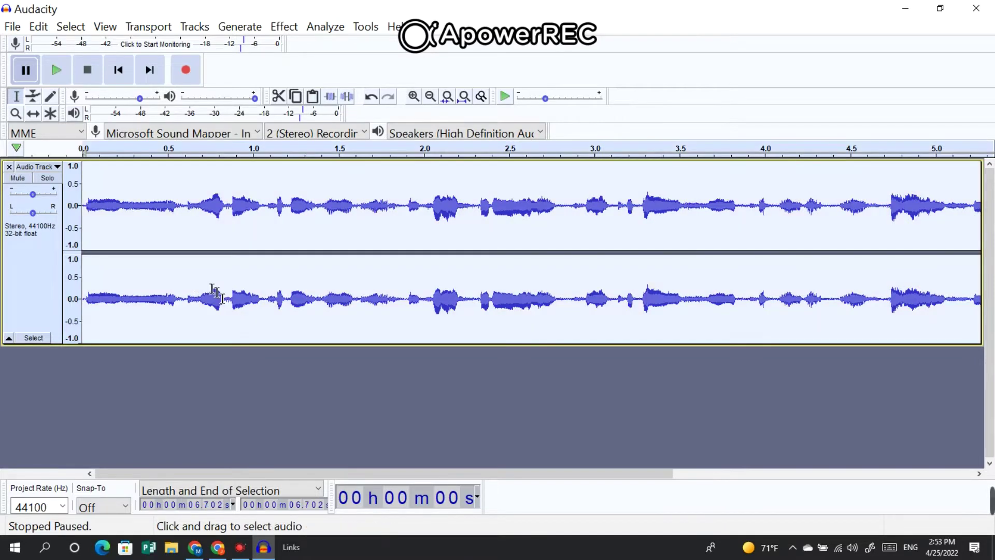
Step: Select a short quiet stretch near the end as a noise sample and listen to it
{"action": "left_click", "coordinate": [286, 26]}
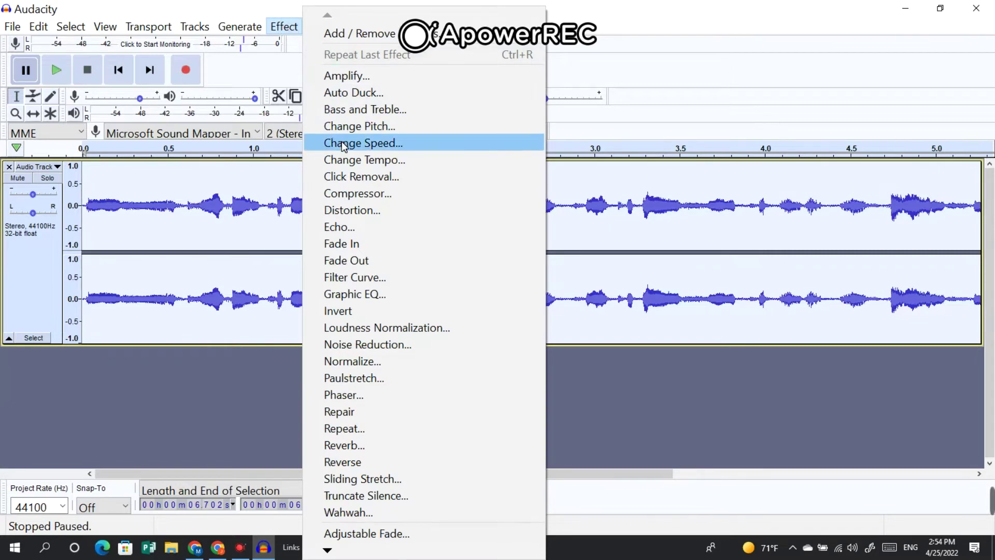
{"action": "left_click", "coordinate": [215, 343]}
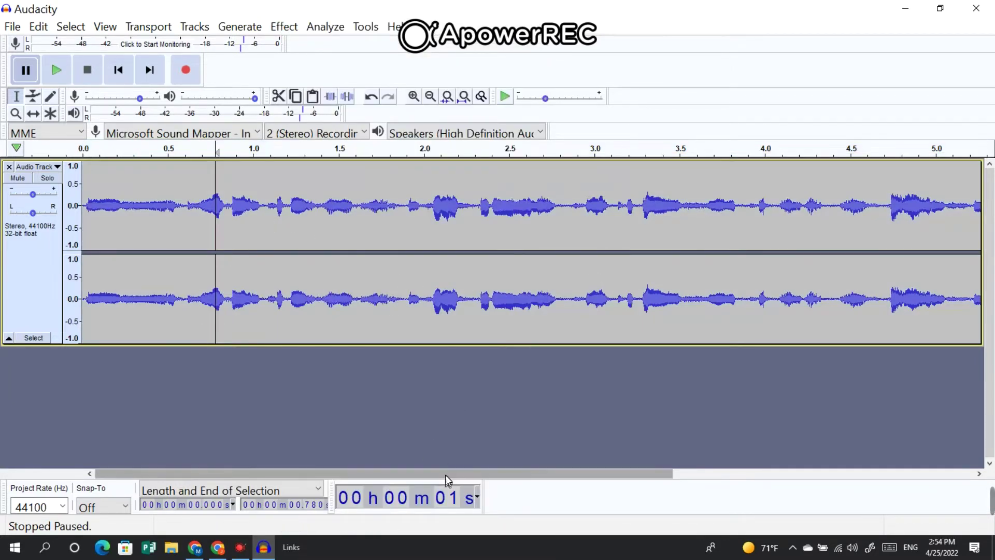
{"action": "left_click_drag", "start_coordinate": [446, 475], "coordinate": [745, 475]}
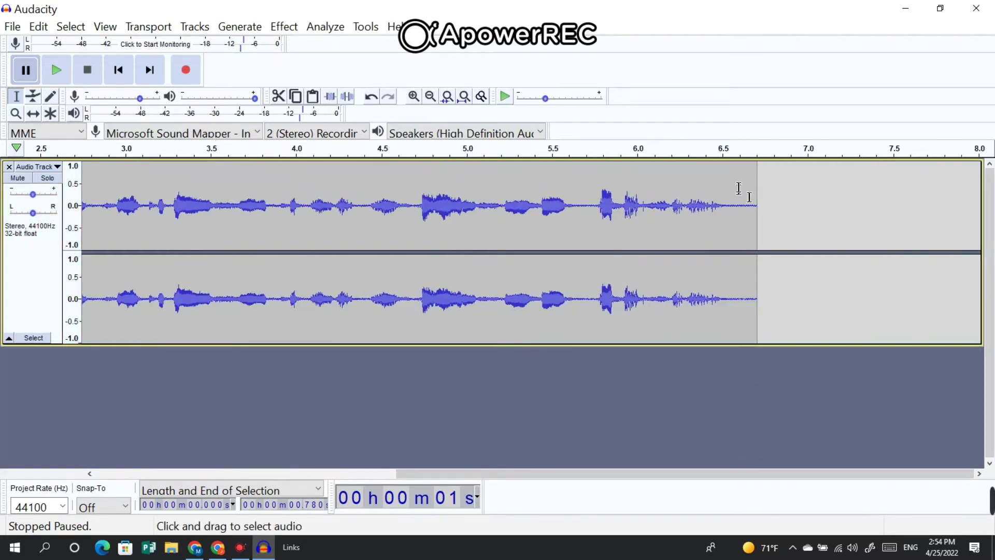
{"action": "left_click_drag", "start_coordinate": [731, 205], "coordinate": [766, 210]}
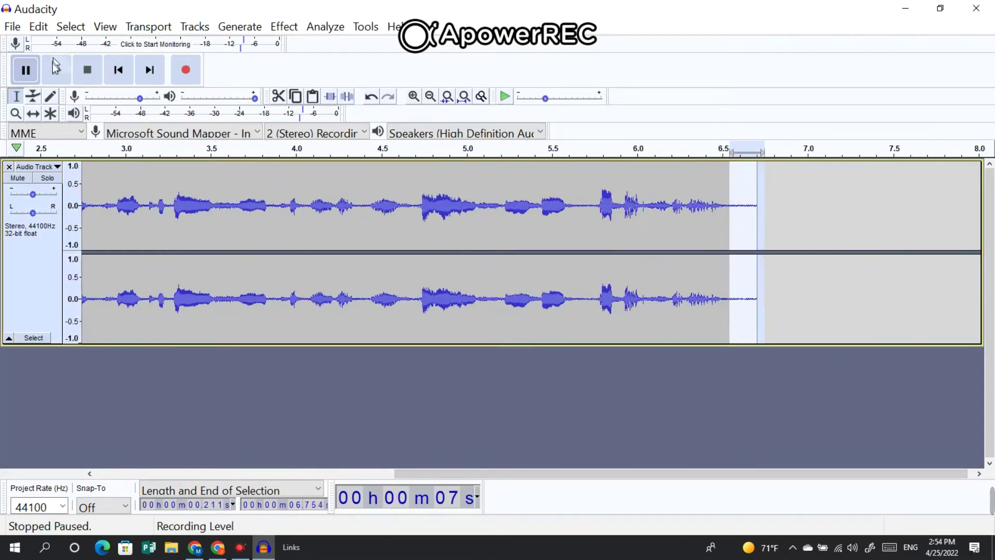
{"action": "left_click", "coordinate": [62, 74]}
{"action": "left_click", "coordinate": [62, 74]}
{"action": "left_click", "coordinate": [62, 74]}
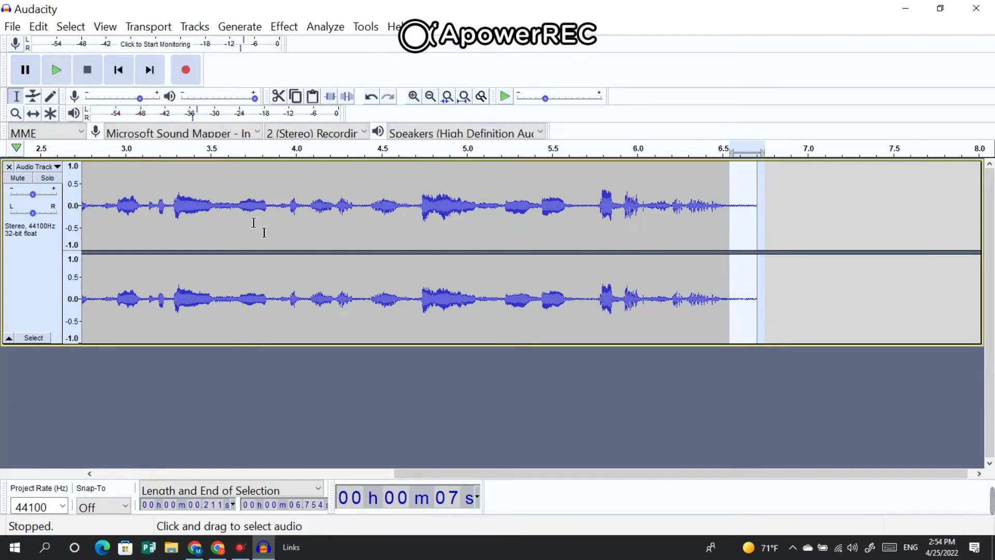
Step: Capture the noise profile from that sample, then delete the empty tail after 6.54 s
{"action": "left_click", "coordinate": [283, 27]}
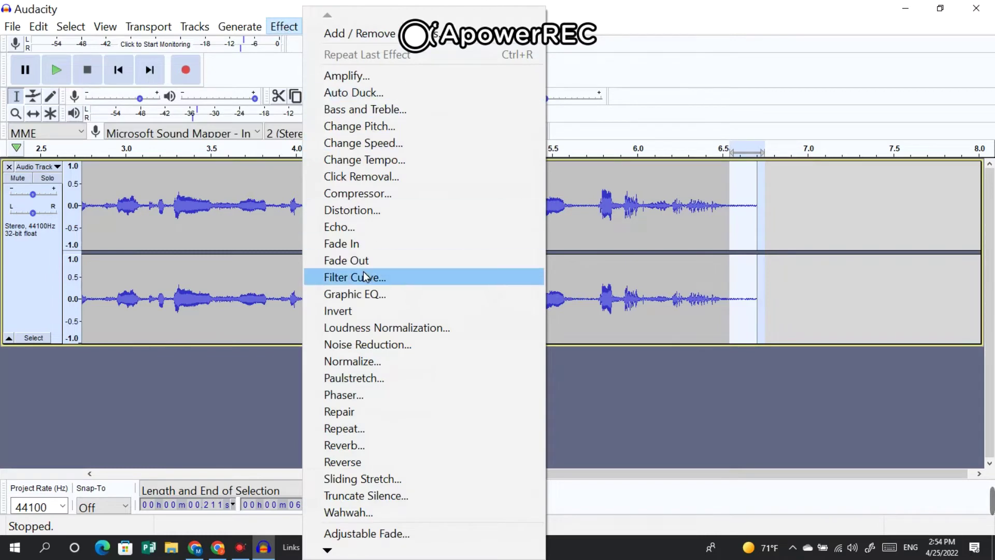
{"action": "left_click", "coordinate": [400, 350]}
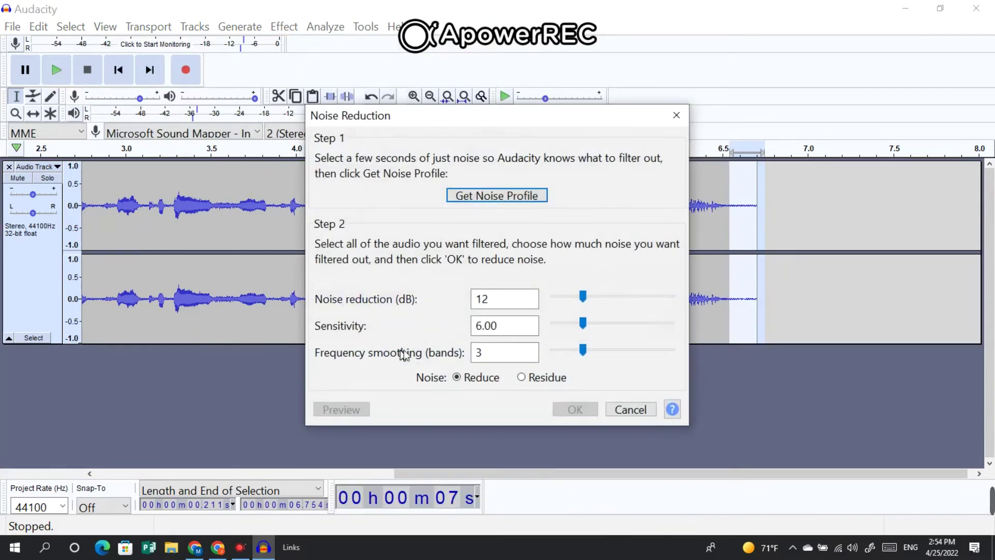
{"action": "left_click", "coordinate": [489, 197]}
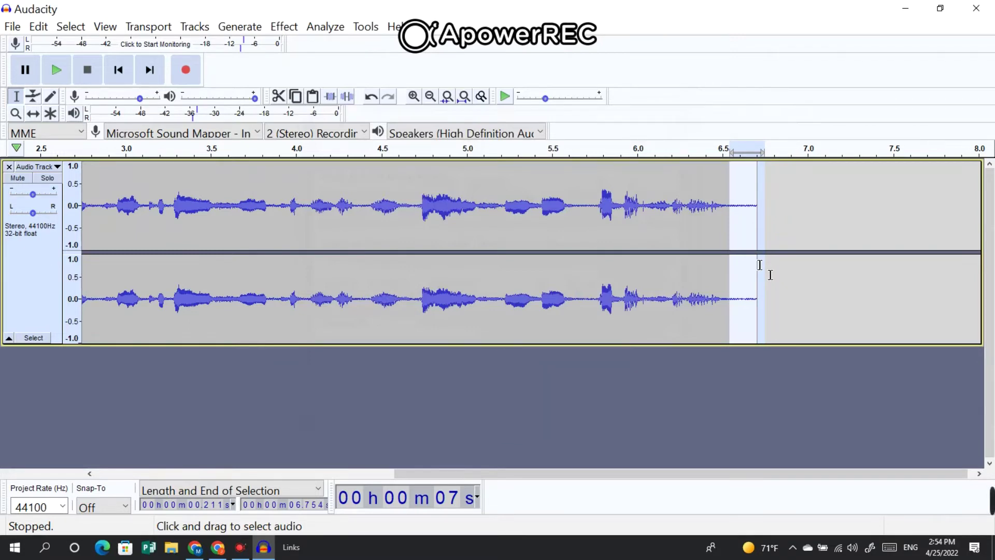
{"action": "key", "text": "Delete"}
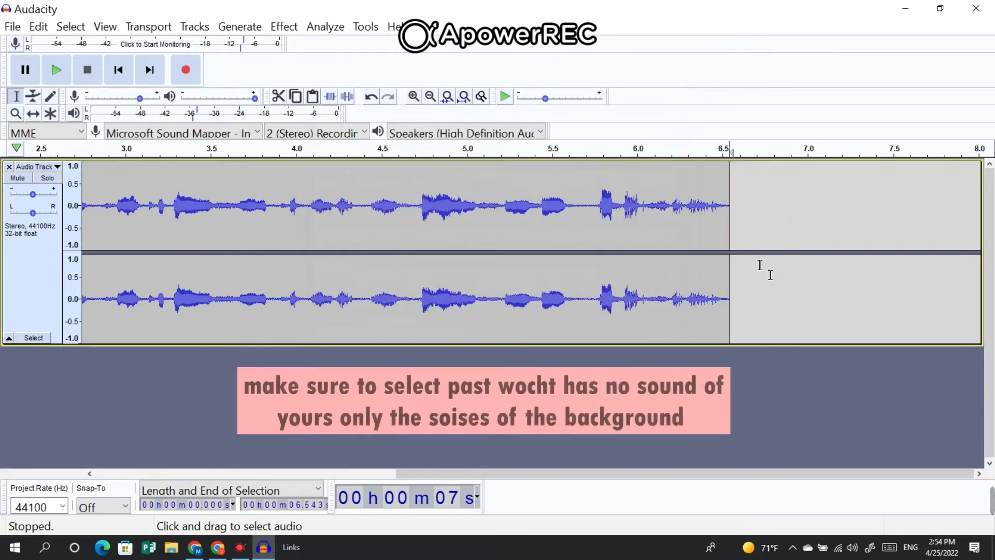
Step: Apply Noise Reduction (12 dB, sensitivity 6.00, 3 smoothing bands) to the whole clip
{"action": "double_click", "coordinate": [505, 258]}
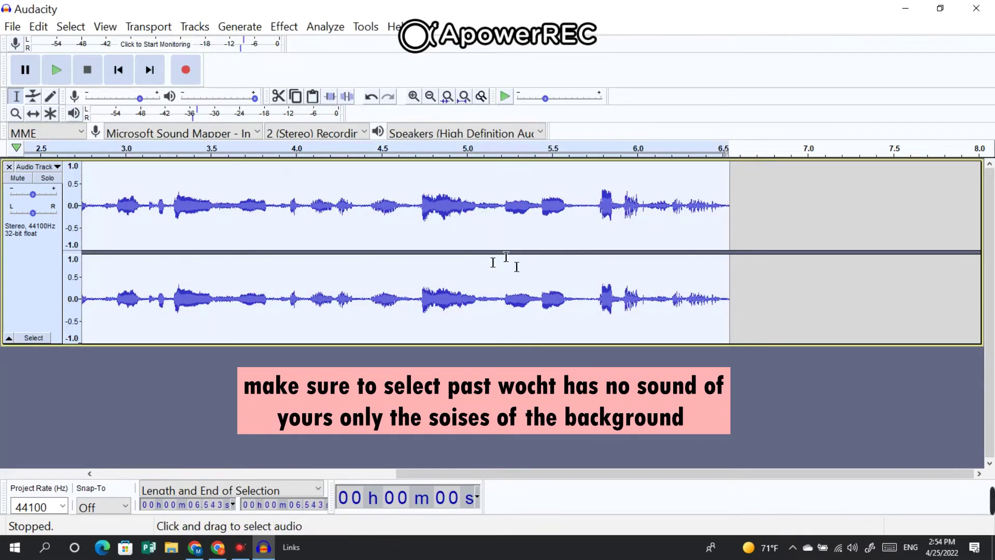
{"action": "left_click", "coordinate": [289, 24]}
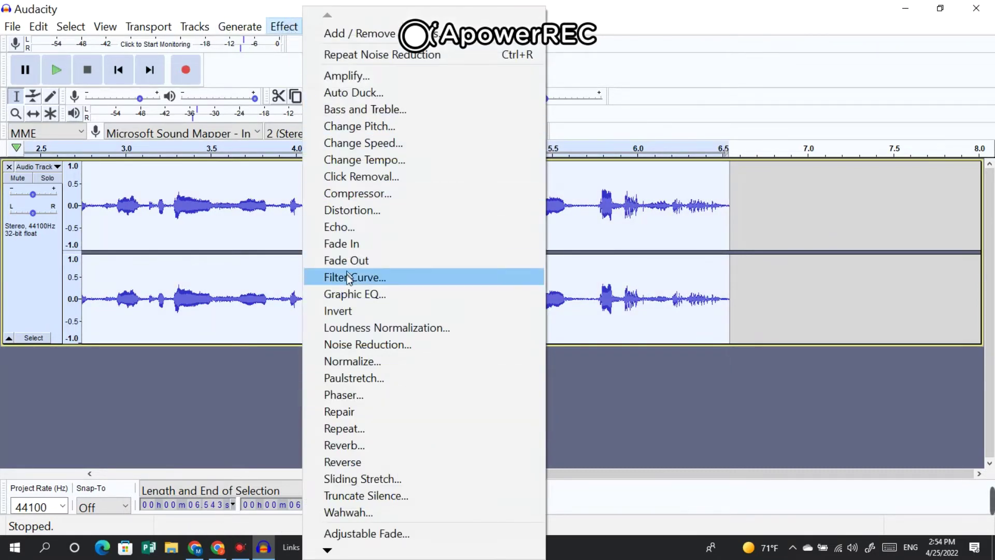
{"action": "left_click", "coordinate": [404, 344]}
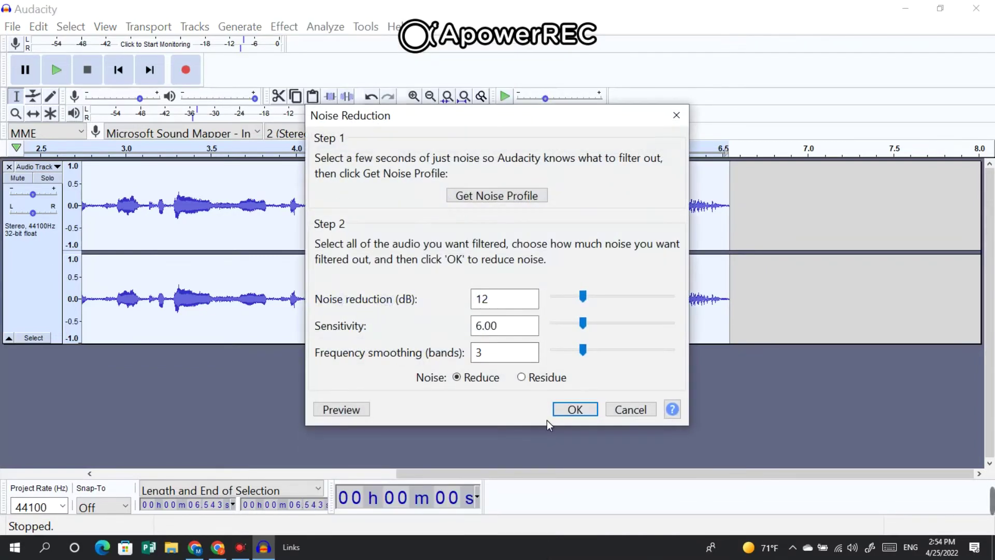
{"action": "left_click", "coordinate": [574, 411]}
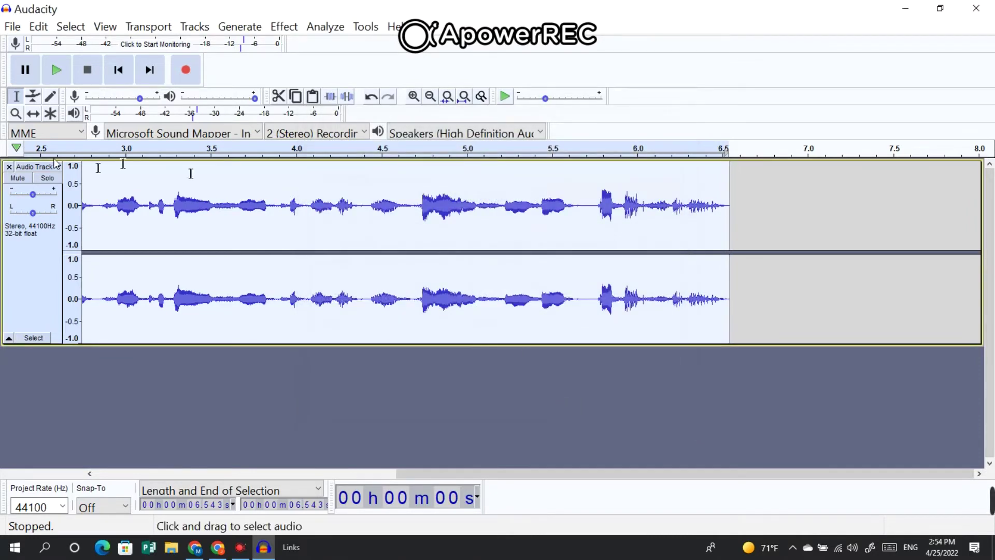
{"action": "left_click_drag", "start_coordinate": [558, 478], "coordinate": [178, 452]}
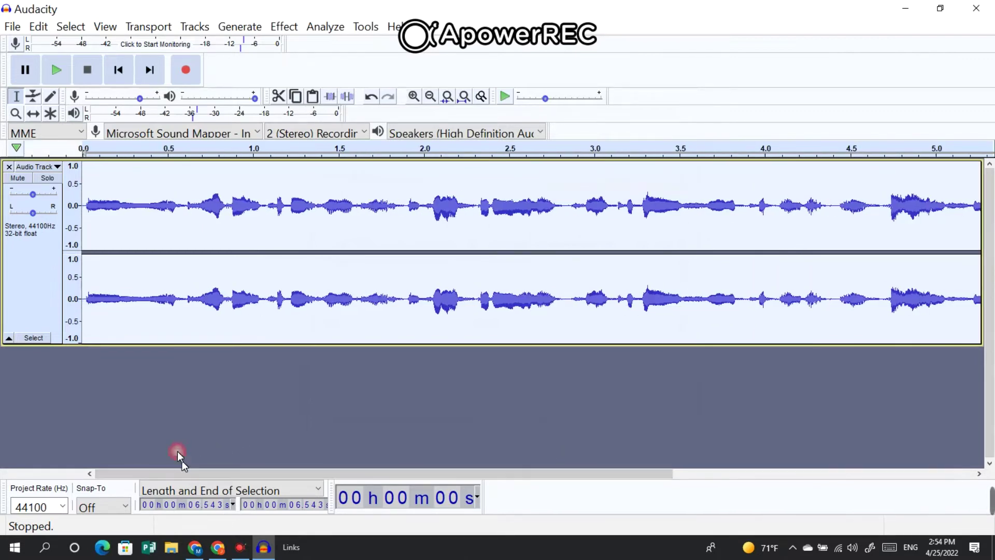
{"action": "left_click", "coordinate": [89, 176]}
{"action": "left_click", "coordinate": [57, 70]}
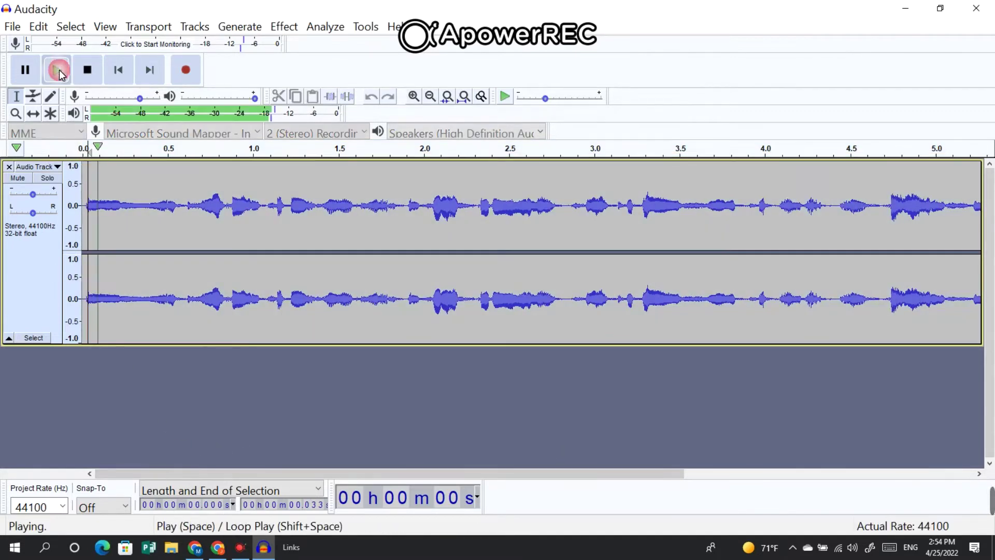
{"action": "left_click", "coordinate": [27, 70]}
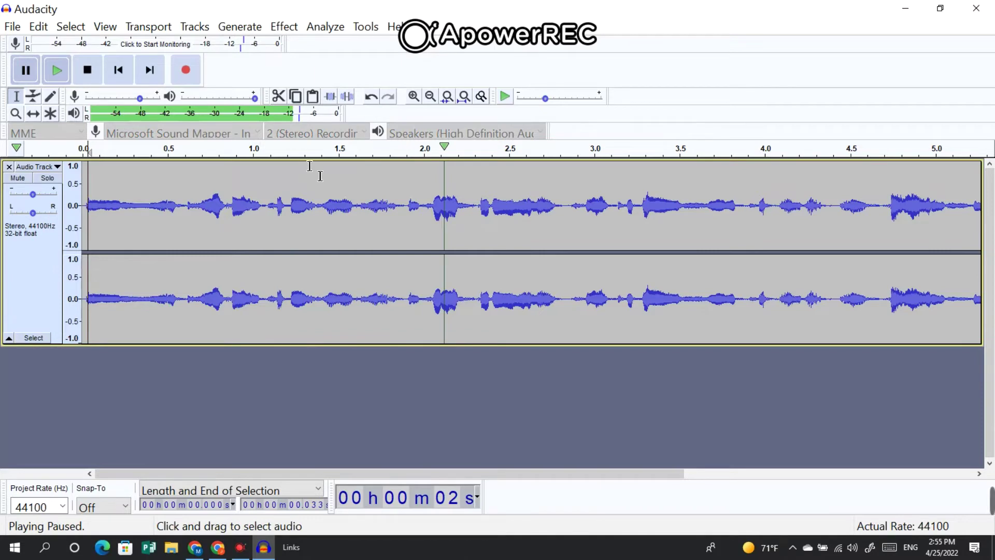
{"action": "left_click", "coordinate": [177, 203]}
{"action": "left_click", "coordinate": [58, 77]}
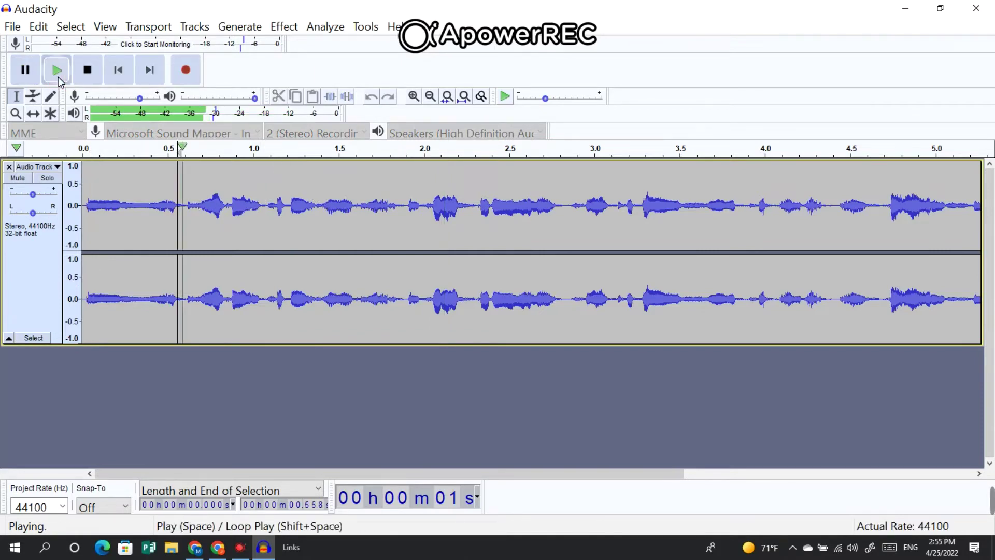
{"action": "left_click", "coordinate": [31, 72]}
Step: Delete a tiny gap around 5.7 s and play back from about 5.44 s to check it
{"action": "left_click_drag", "start_coordinate": [613, 209], "coordinate": [695, 209]}
{"action": "left_click", "coordinate": [589, 209]}
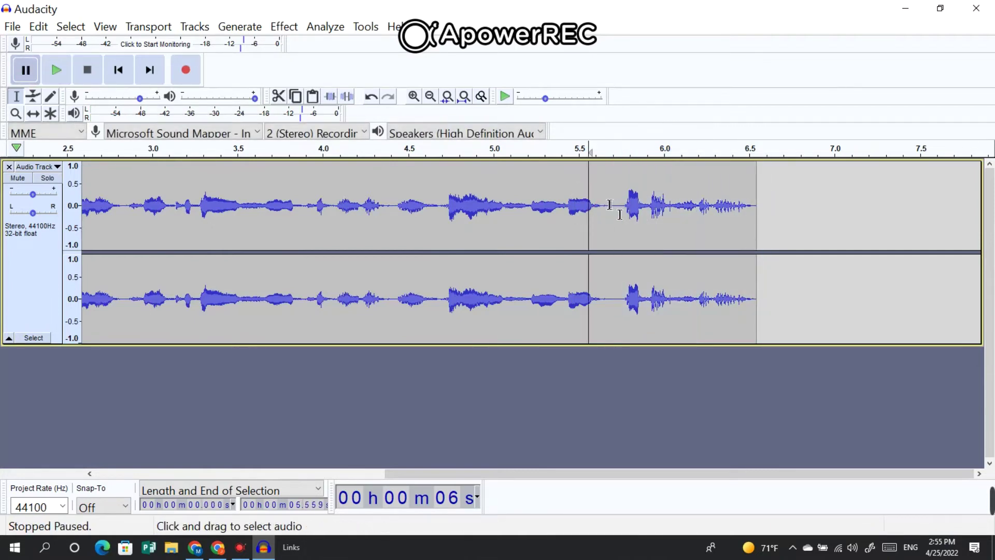
{"action": "left_click_drag", "start_coordinate": [609, 209], "coordinate": [618, 209]}
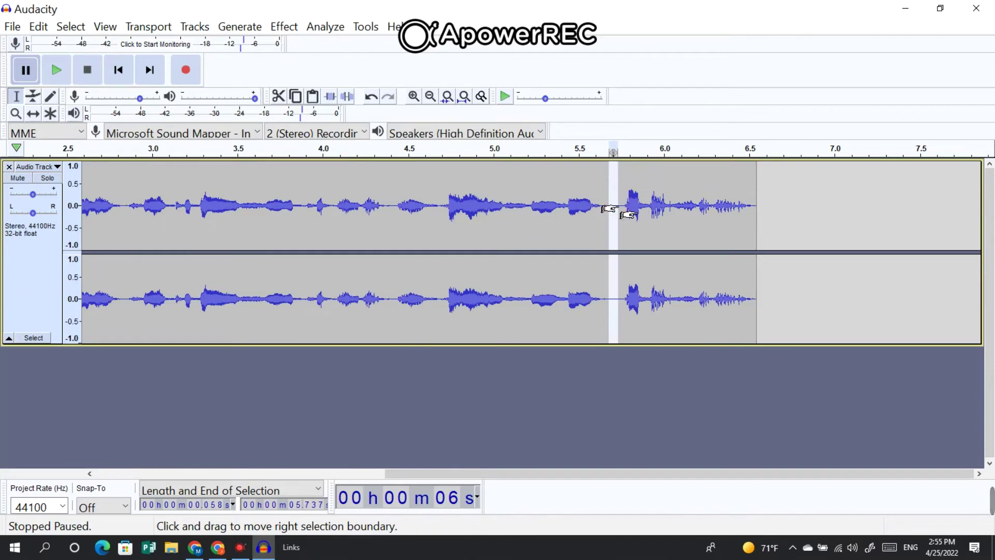
{"action": "key", "text": "Delete"}
{"action": "left_click", "coordinate": [568, 203]}
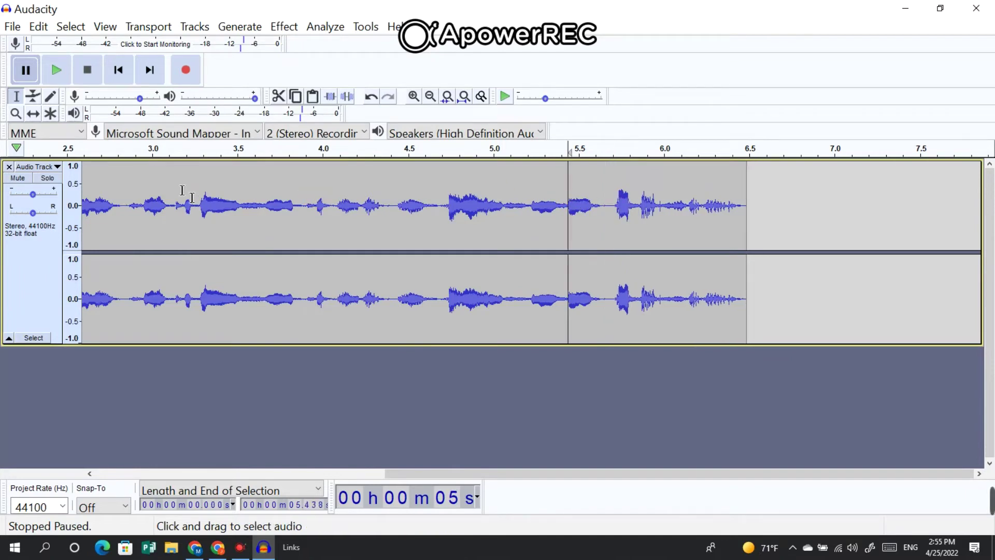
{"action": "left_click", "coordinate": [58, 69]}
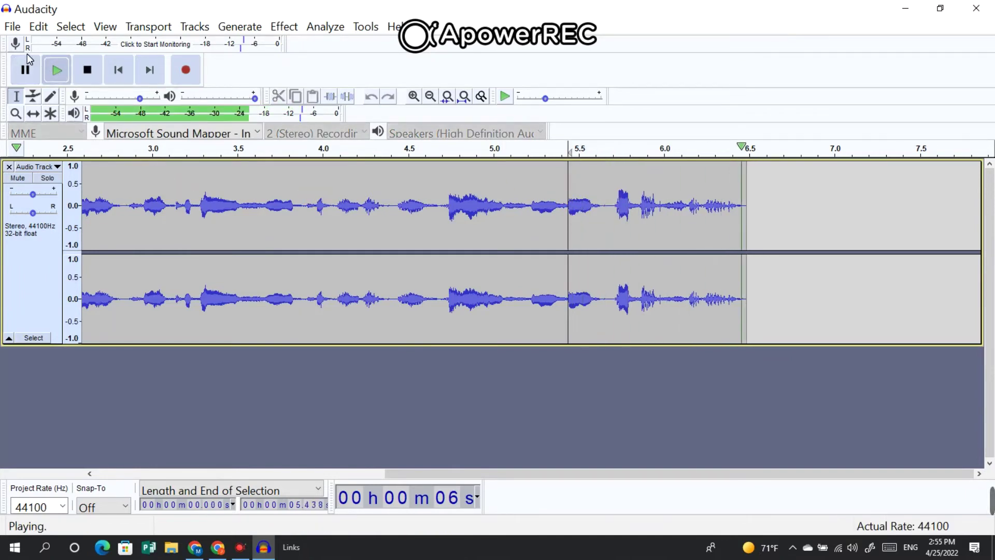
Step: Undo the cut and select the final section from 5.72 s to the end
{"action": "left_click", "coordinate": [371, 98]}
{"action": "left_click", "coordinate": [597, 336]}
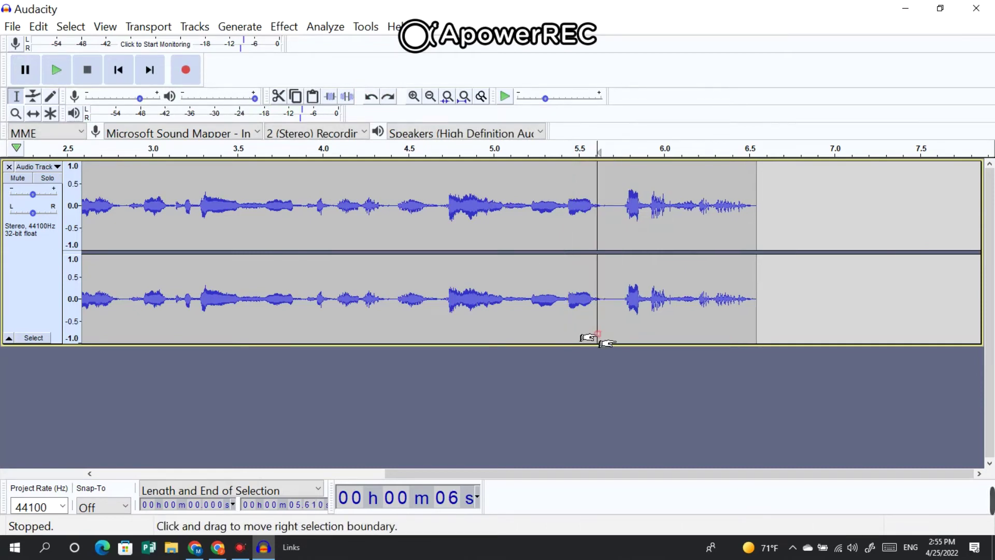
{"action": "left_click_drag", "start_coordinate": [616, 216], "coordinate": [755, 231]}
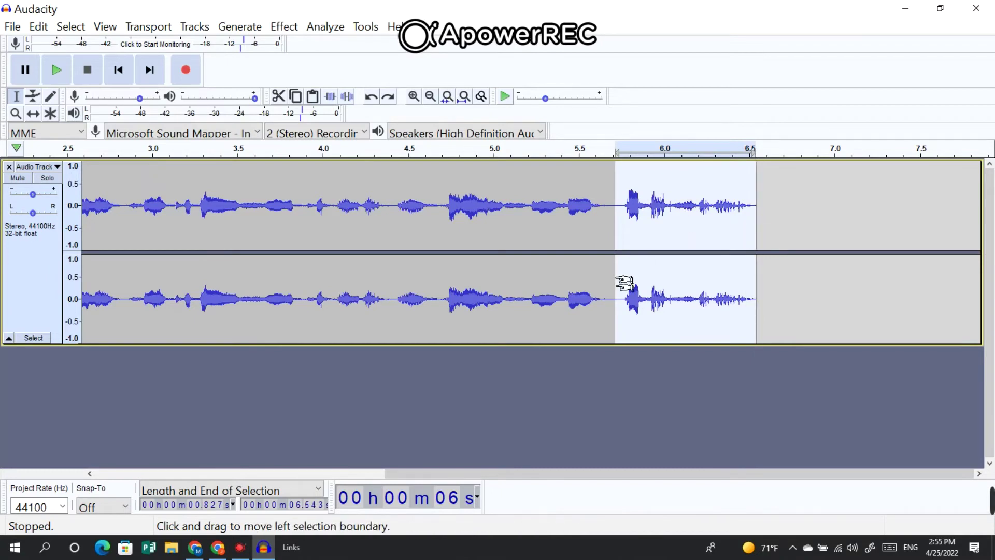
Step: Apply Echo with 0.2 s delay and 0.1 decay to the final words and play it back
{"action": "left_click", "coordinate": [282, 26]}
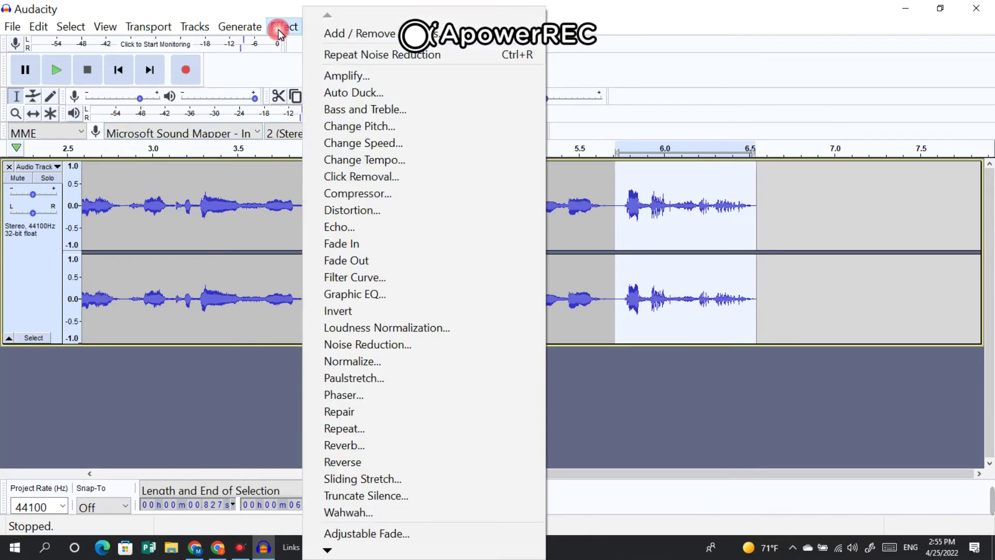
{"action": "left_click", "coordinate": [366, 228]}
{"action": "left_click", "coordinate": [516, 307]}
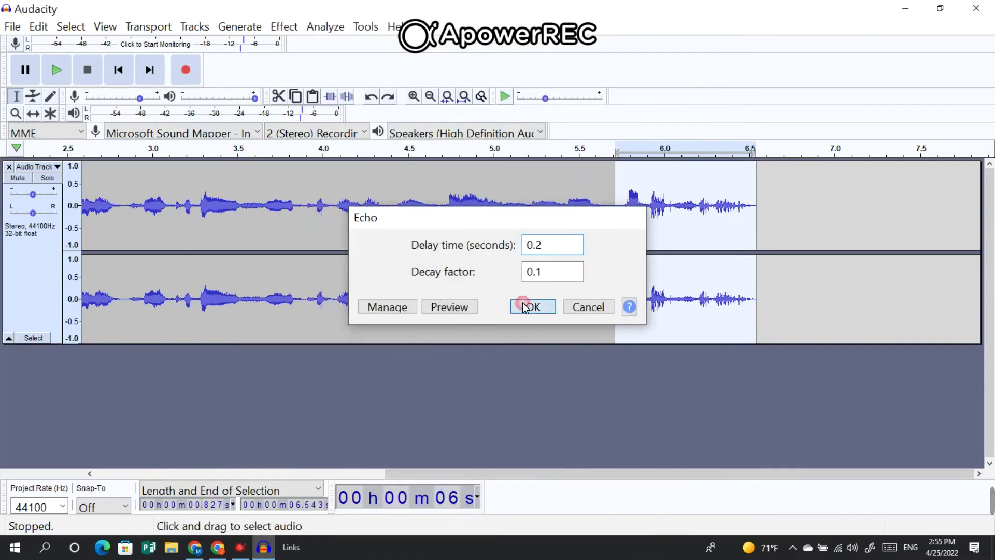
{"action": "left_click", "coordinate": [57, 72]}
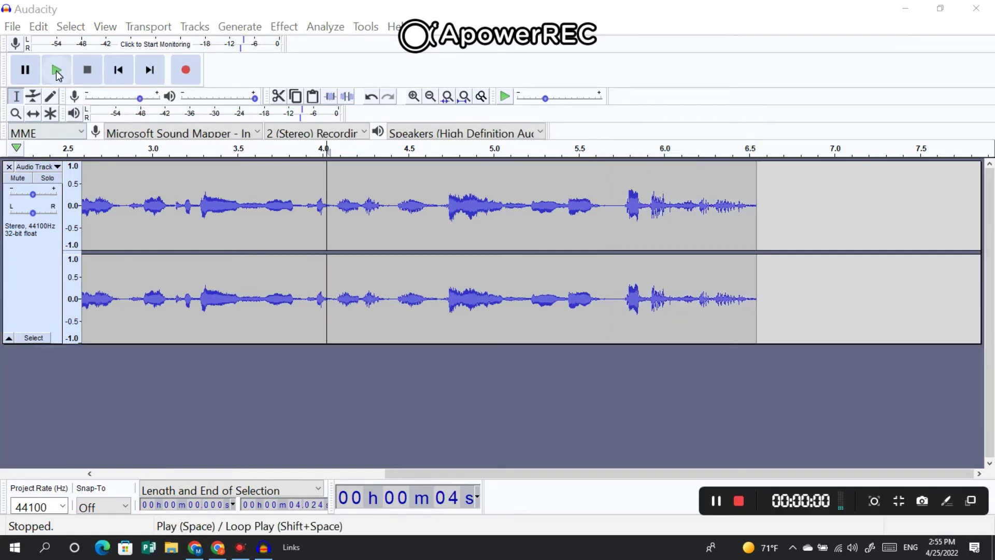
{"action": "left_click", "coordinate": [56, 70]}
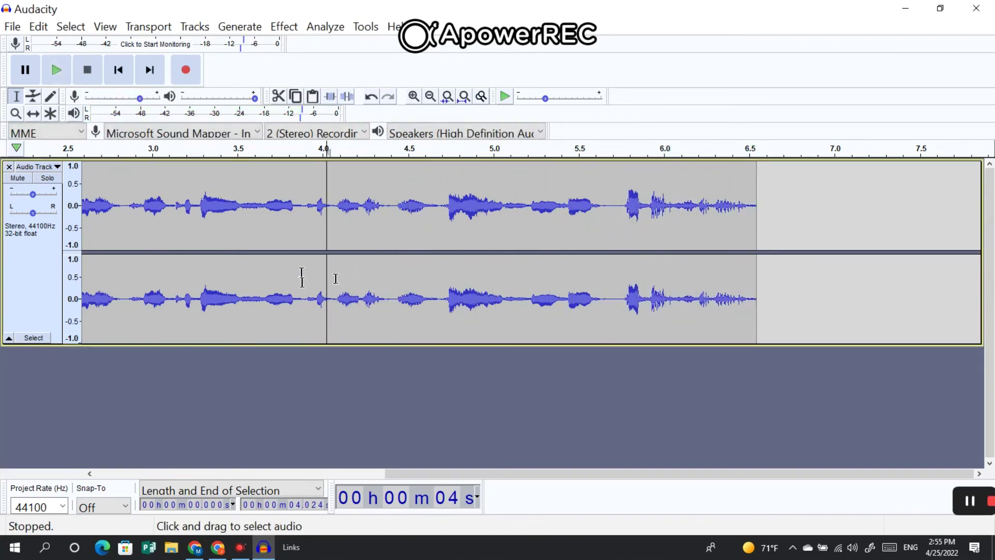
{"action": "left_click", "coordinate": [233, 262]}
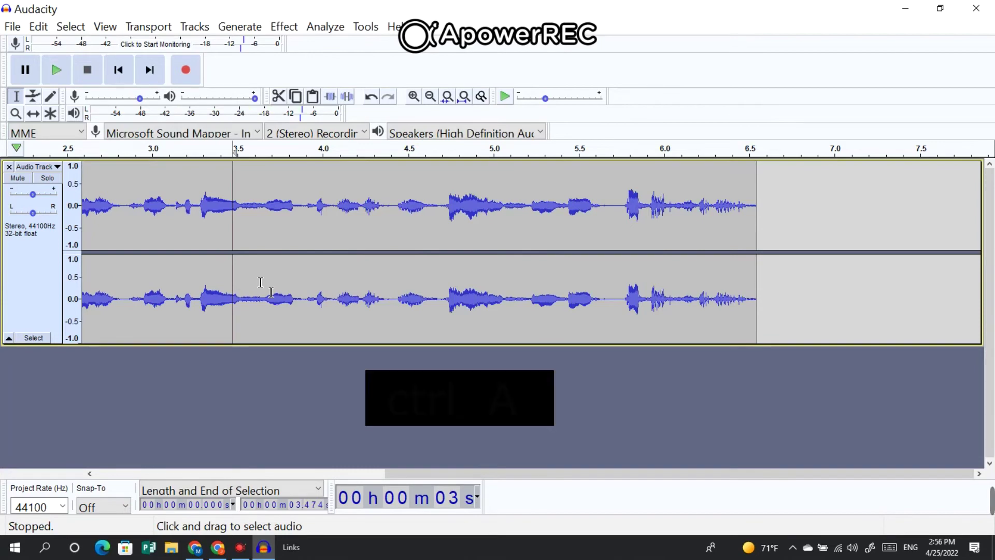
Step: Apply the Compressor to the whole recording with a -30 dB noise floor, then play it
{"action": "key", "text": "ctrl+a"}
{"action": "key", "text": "ctrl+a"}
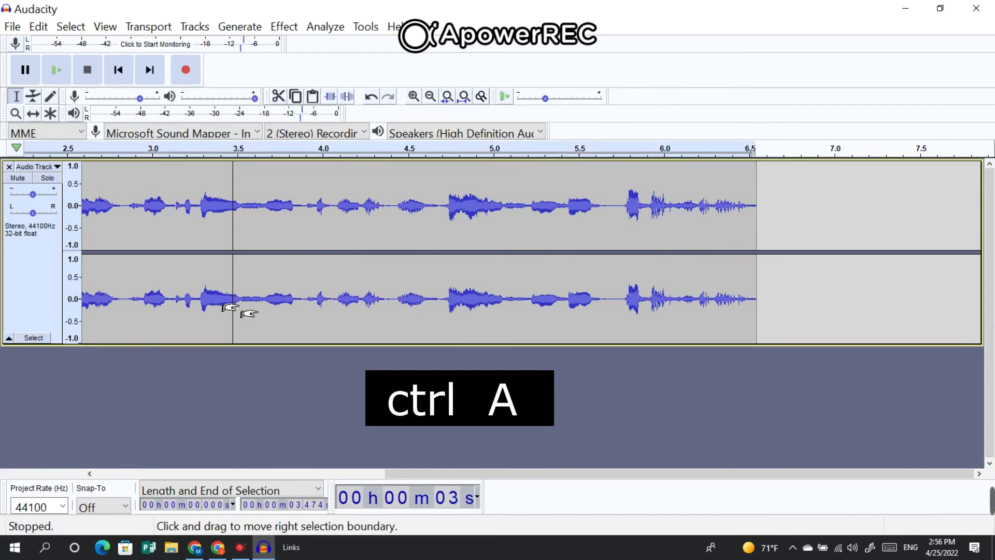
{"action": "left_click", "coordinate": [279, 28]}
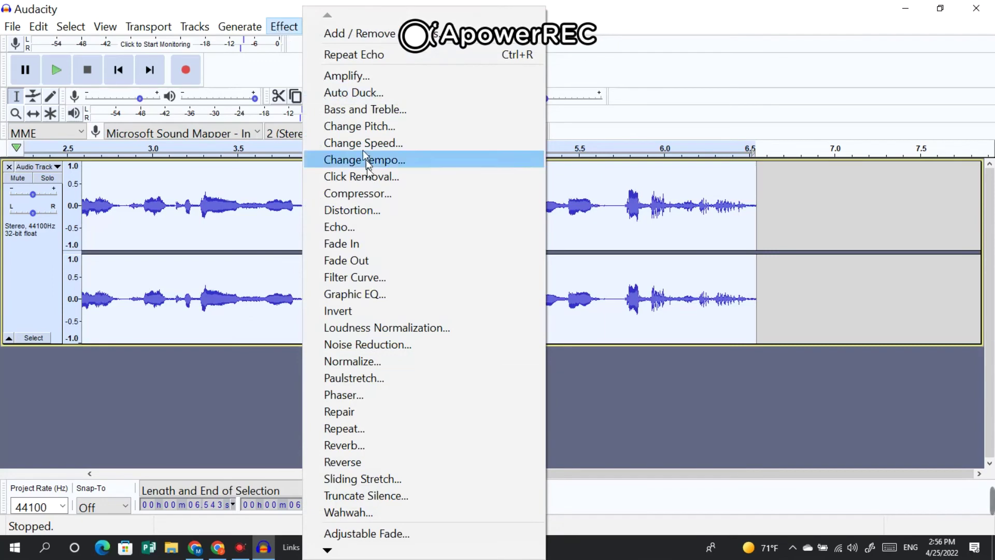
{"action": "left_click", "coordinate": [390, 198]}
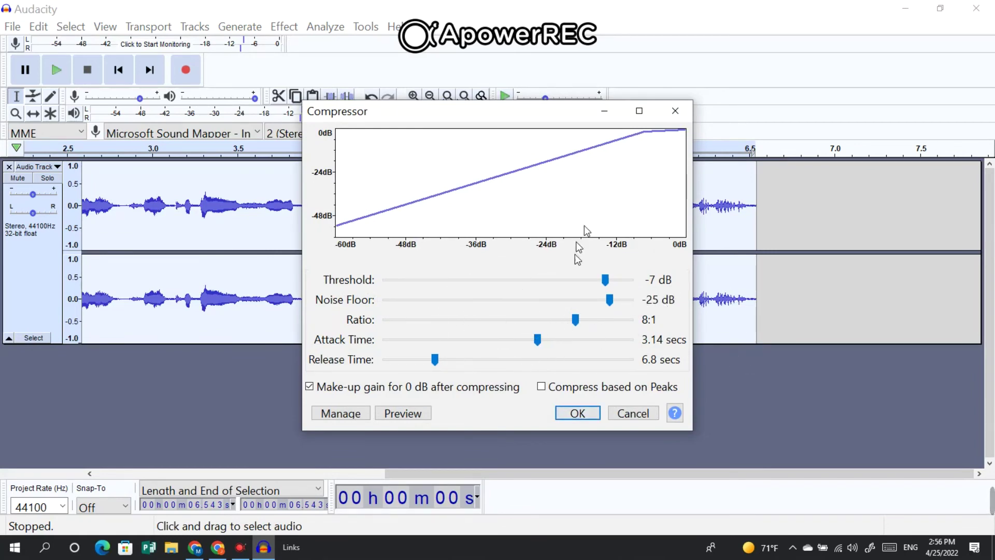
{"action": "left_click_drag", "start_coordinate": [611, 302], "coordinate": [557, 294]}
{"action": "left_click_drag", "start_coordinate": [582, 301], "coordinate": [583, 296]}
{"action": "left_click", "coordinate": [577, 413]}
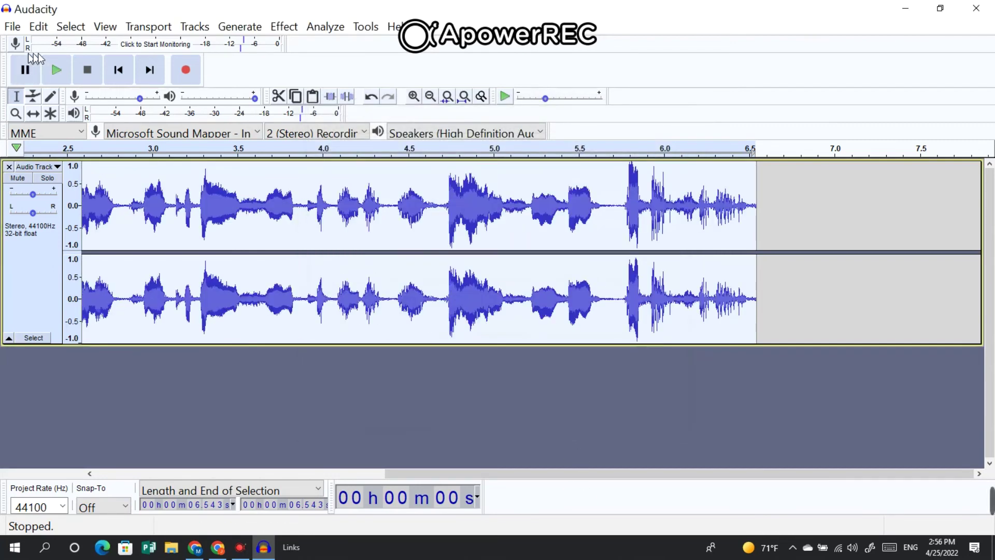
{"action": "left_click", "coordinate": [57, 68]}
{"action": "left_click", "coordinate": [287, 26]}
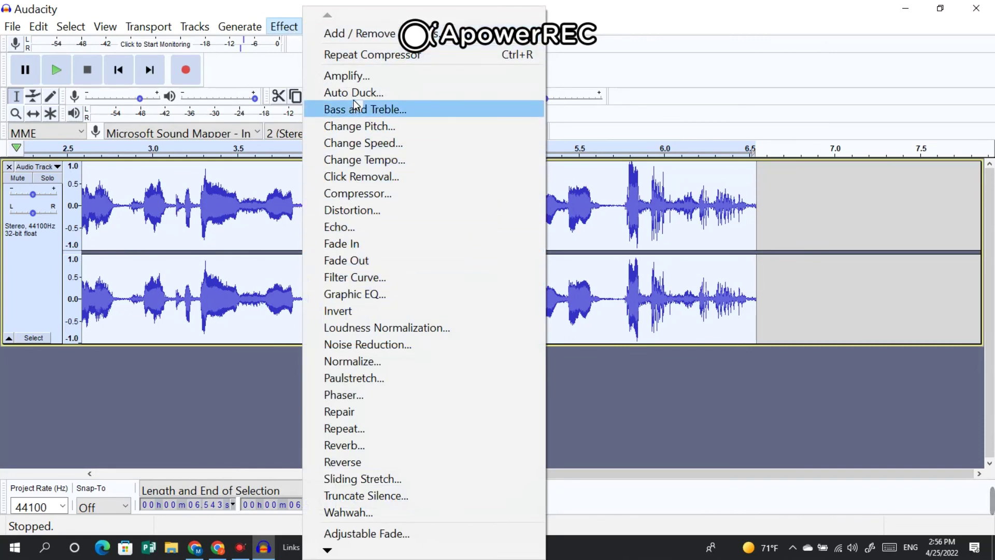
{"action": "left_click", "coordinate": [252, 418]}
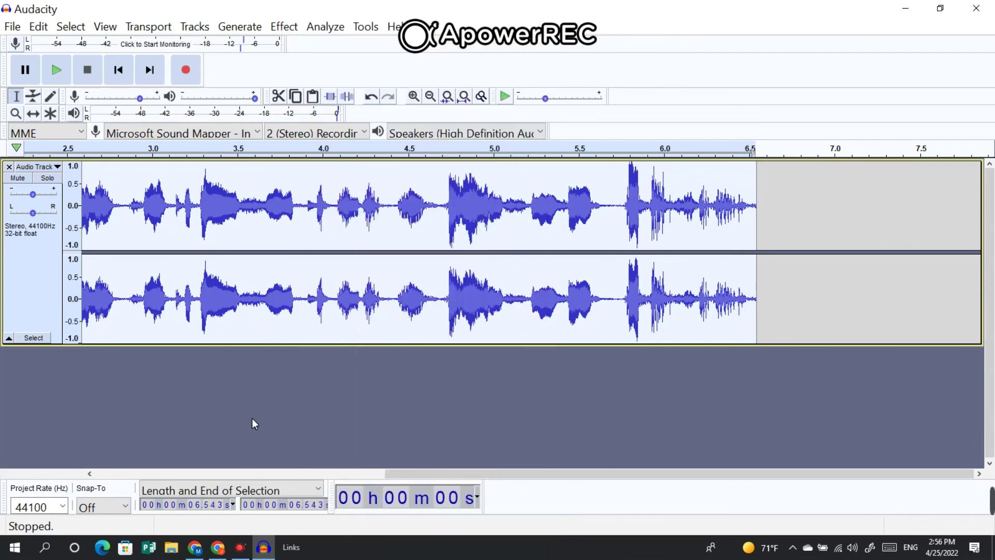
{"action": "left_click", "coordinate": [252, 419]}
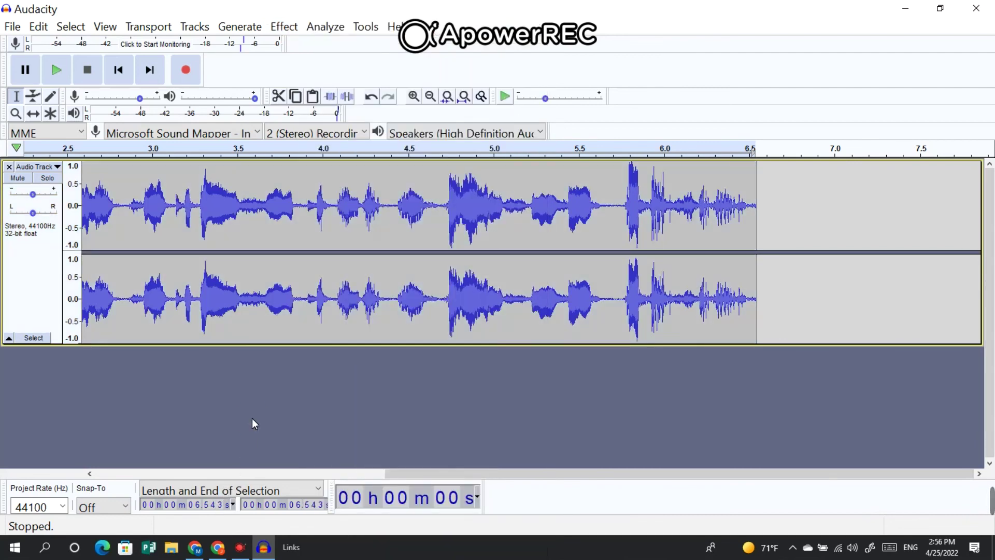